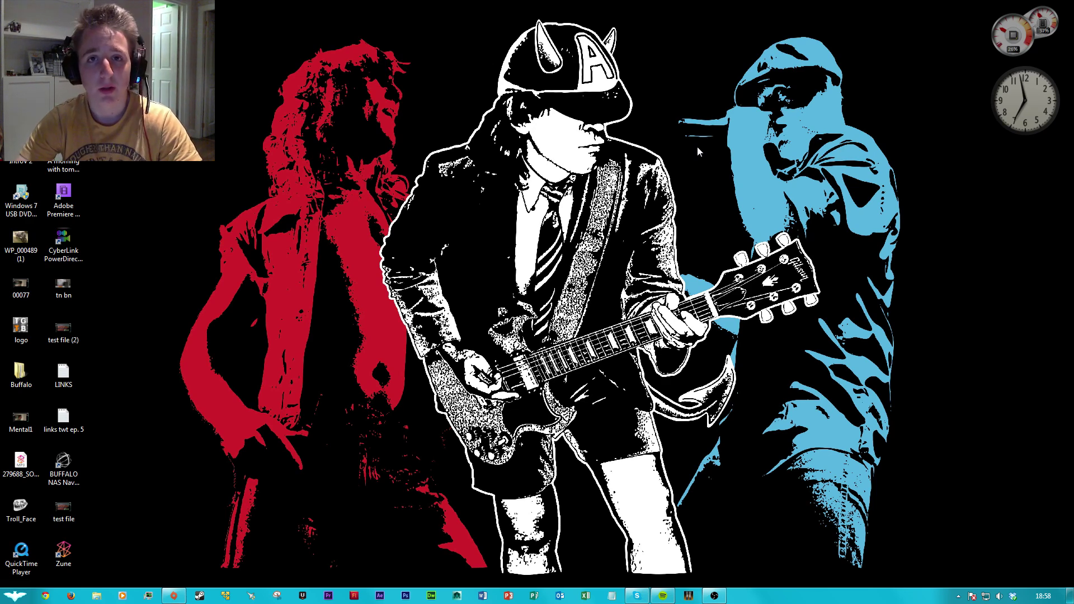
Launch NAS Navigator2, select the LS421DEAF4 NAS and open its Settings web page
{"action": "double_click", "coordinate": [65, 477]}
{"action": "left_click_drag", "start_coordinate": [360, 162], "coordinate": [390, 161]}
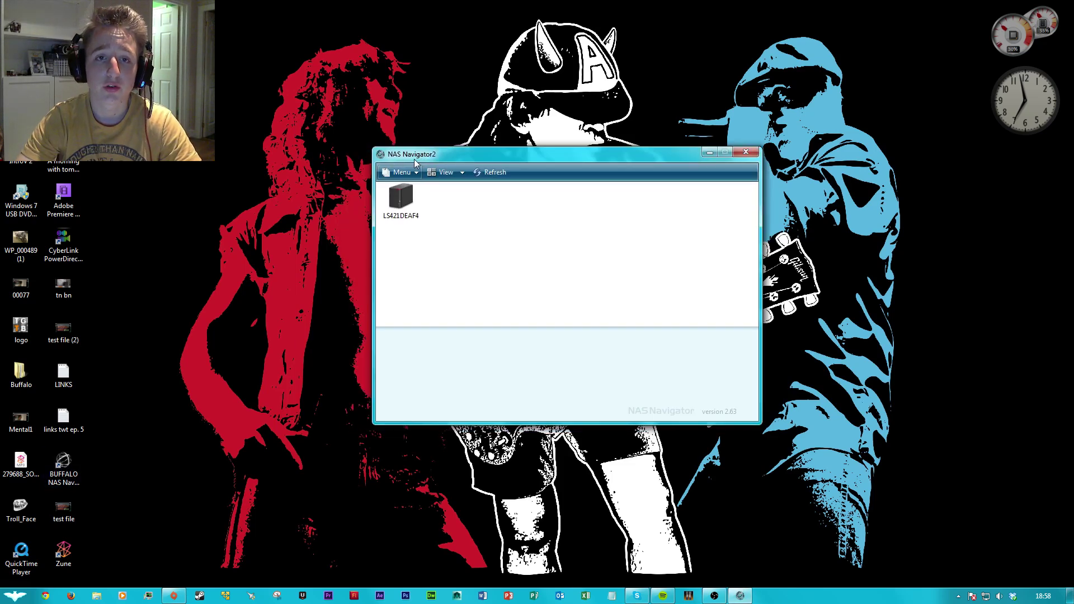
{"action": "left_click", "coordinate": [406, 206]}
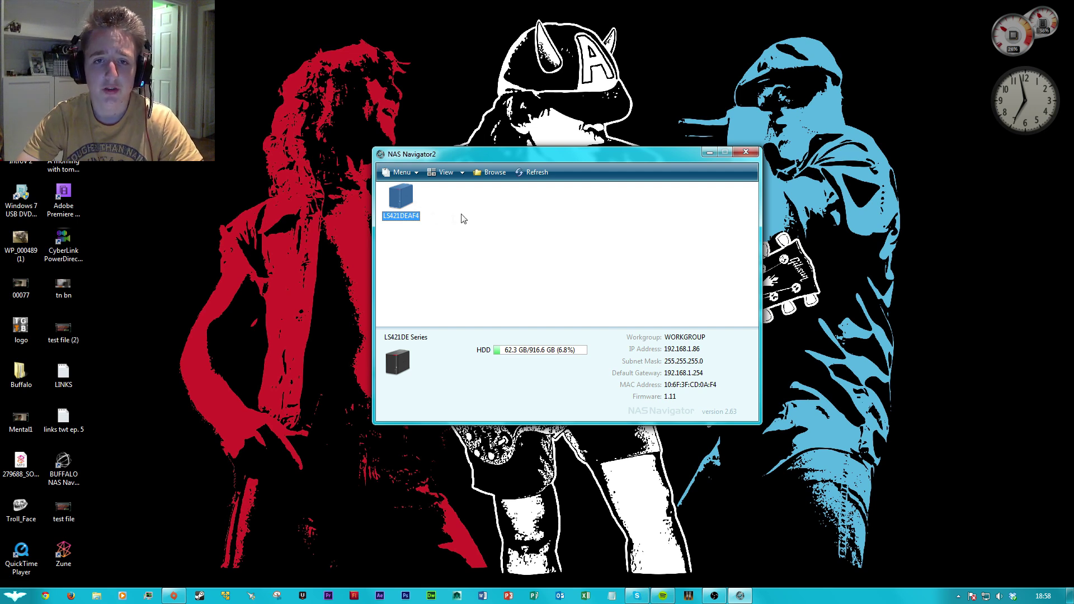
{"action": "right_click", "coordinate": [403, 199]}
{"action": "left_click", "coordinate": [428, 218]}
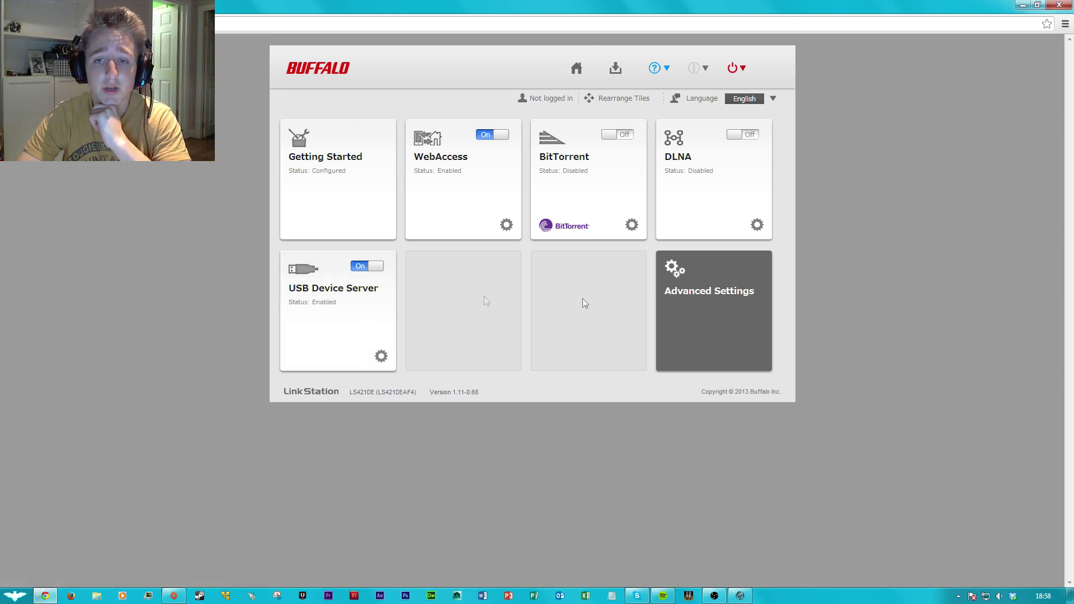
Open Advanced Settings from the LinkStation dashboard to bring up the login prompt
{"action": "left_click", "coordinate": [751, 292]}
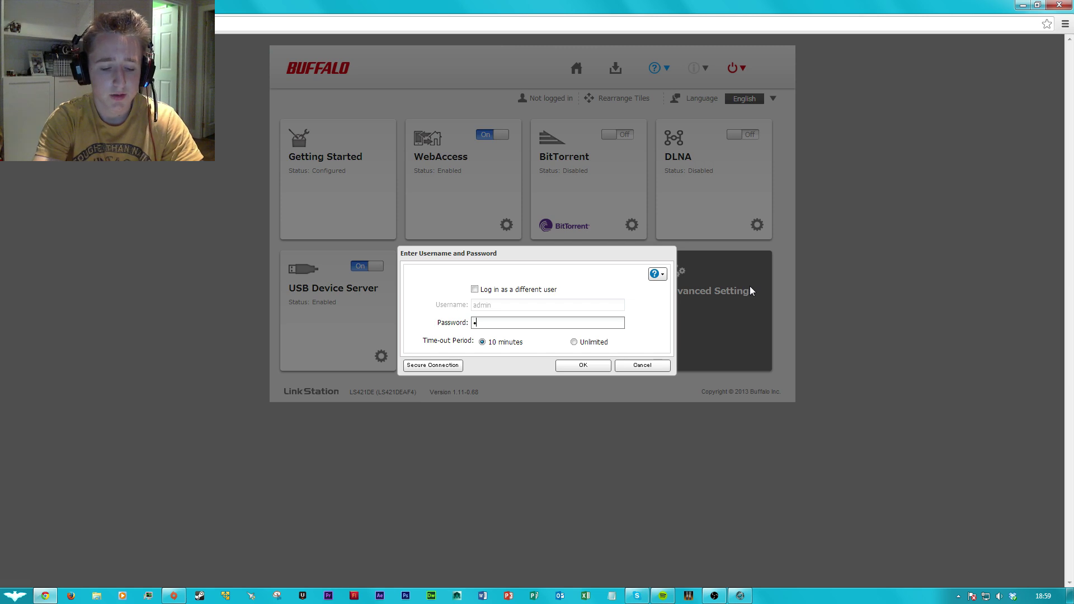
Submit the admin password to log in to Advanced Settings
{"action": "key", "text": "Return"}
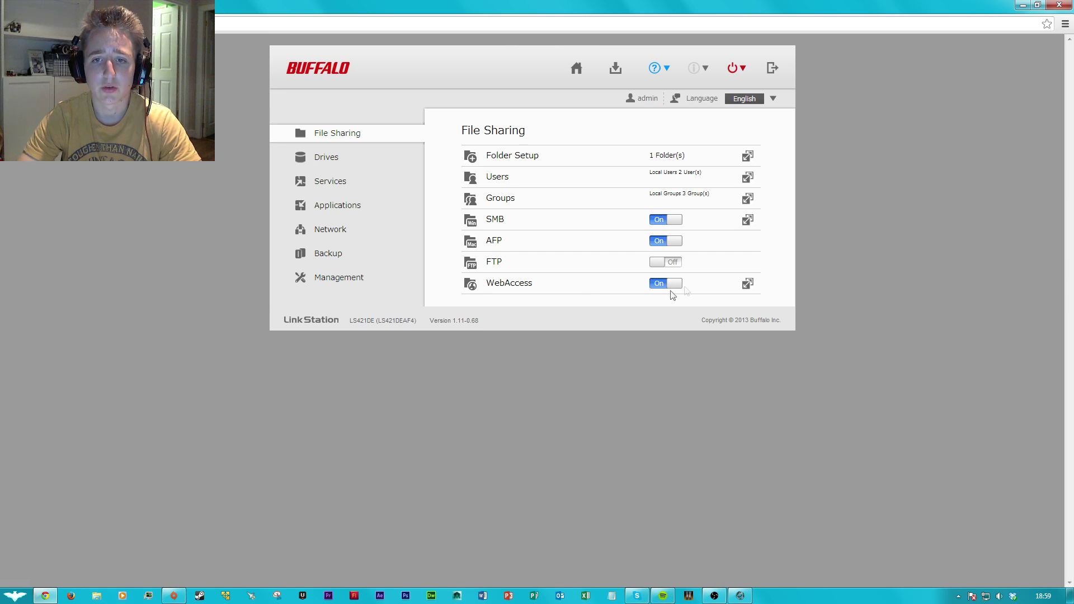
Browse the Drives, Services and Applications settings and dismiss the Windows colour-scheme warning
{"action": "left_click", "coordinate": [317, 163]}
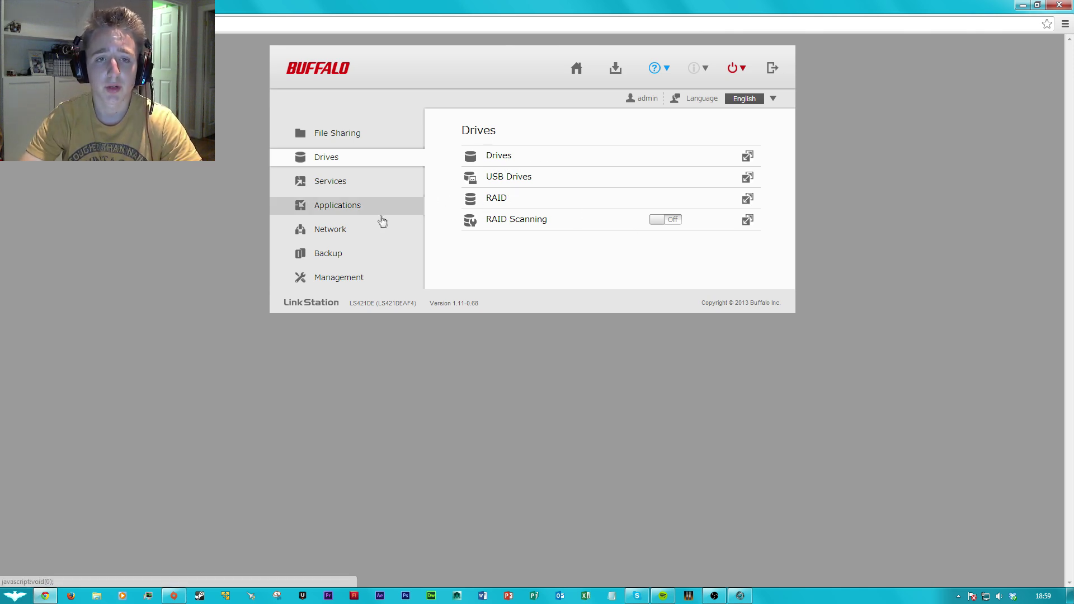
{"action": "left_click", "coordinate": [364, 190]}
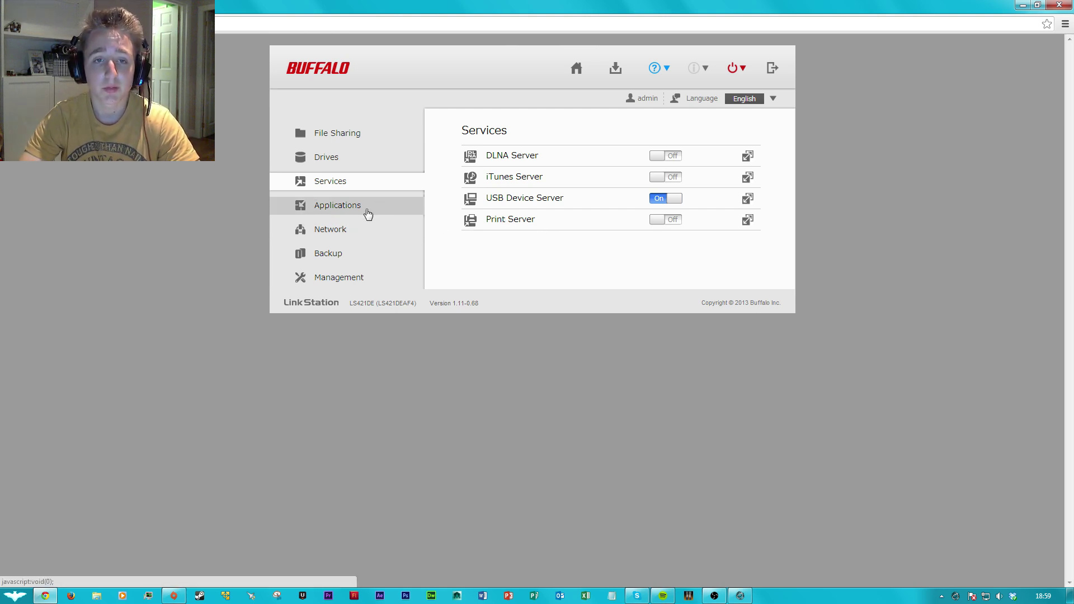
{"action": "left_click", "coordinate": [367, 214]}
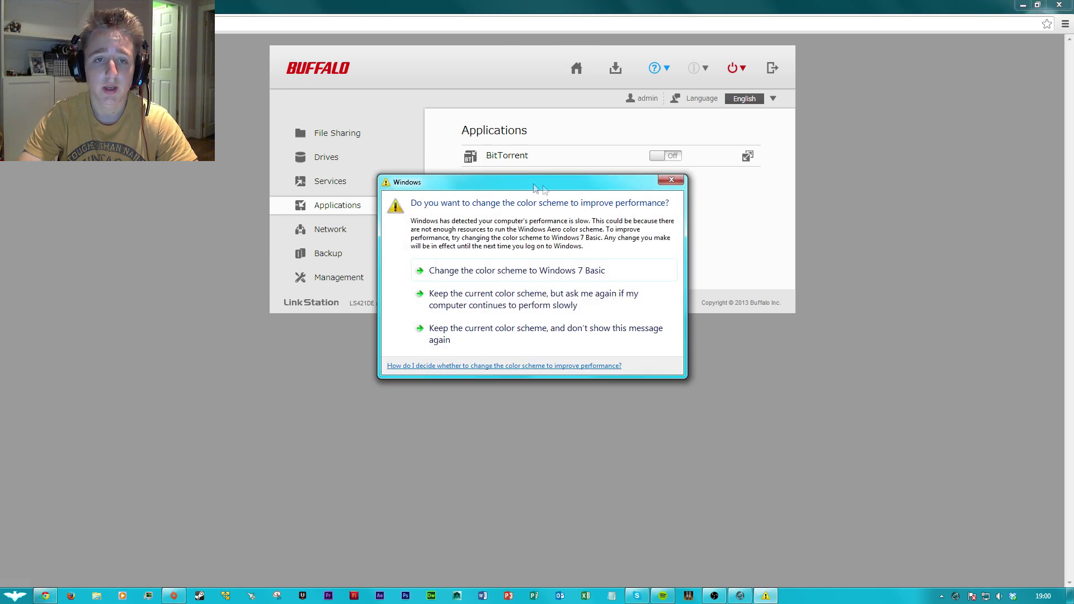
{"action": "left_click", "coordinate": [670, 180]}
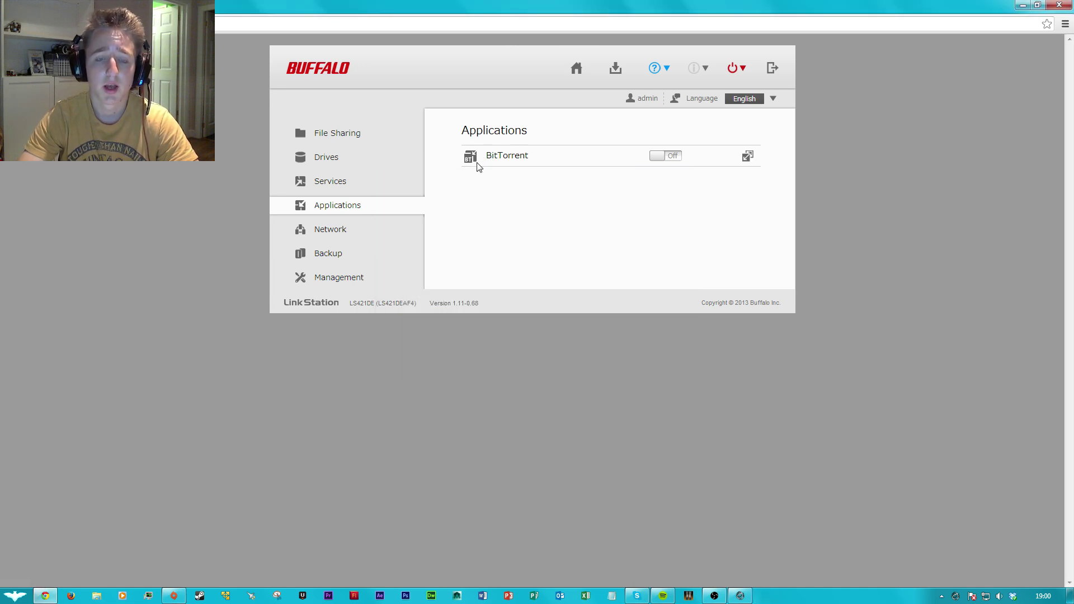
Review the Network, Backup and Management settings, then leave via the Buffalo logo
{"action": "left_click", "coordinate": [335, 229]}
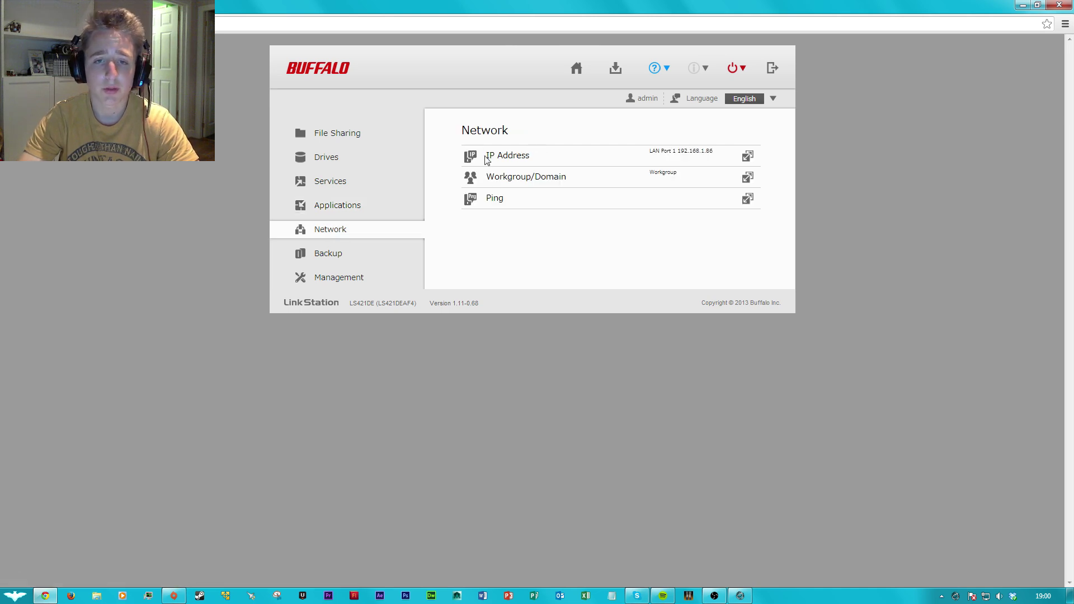
{"action": "left_click", "coordinate": [304, 260]}
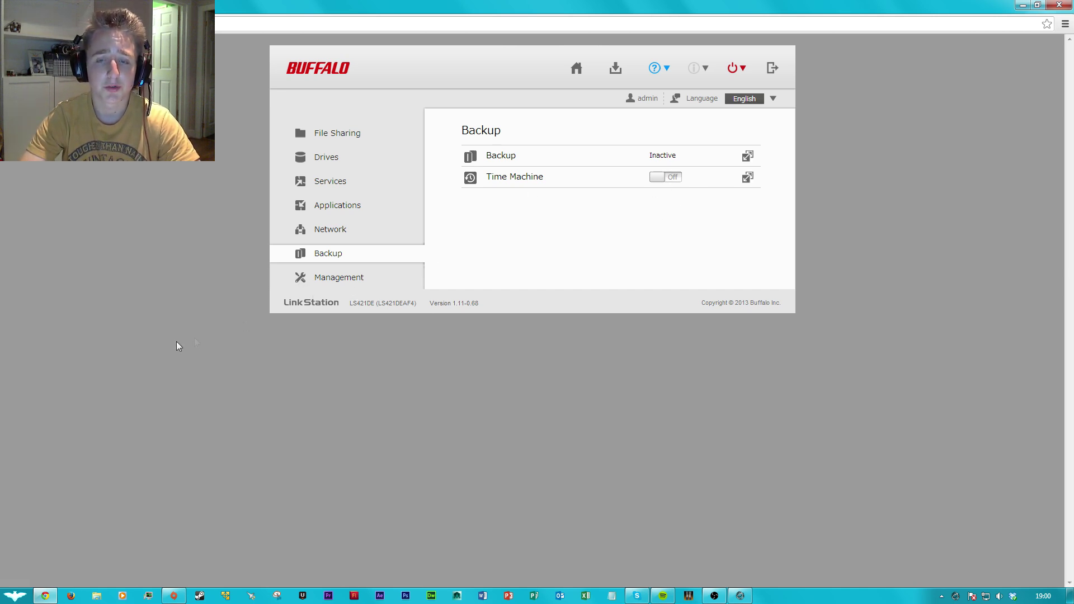
{"action": "left_click", "coordinate": [328, 280]}
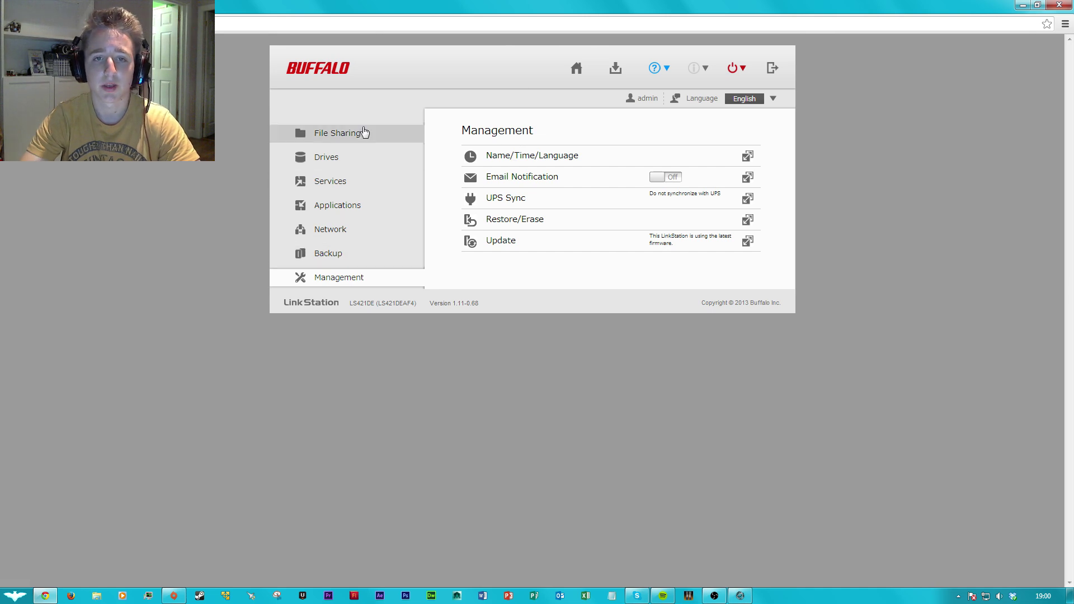
{"action": "left_click", "coordinate": [334, 74]}
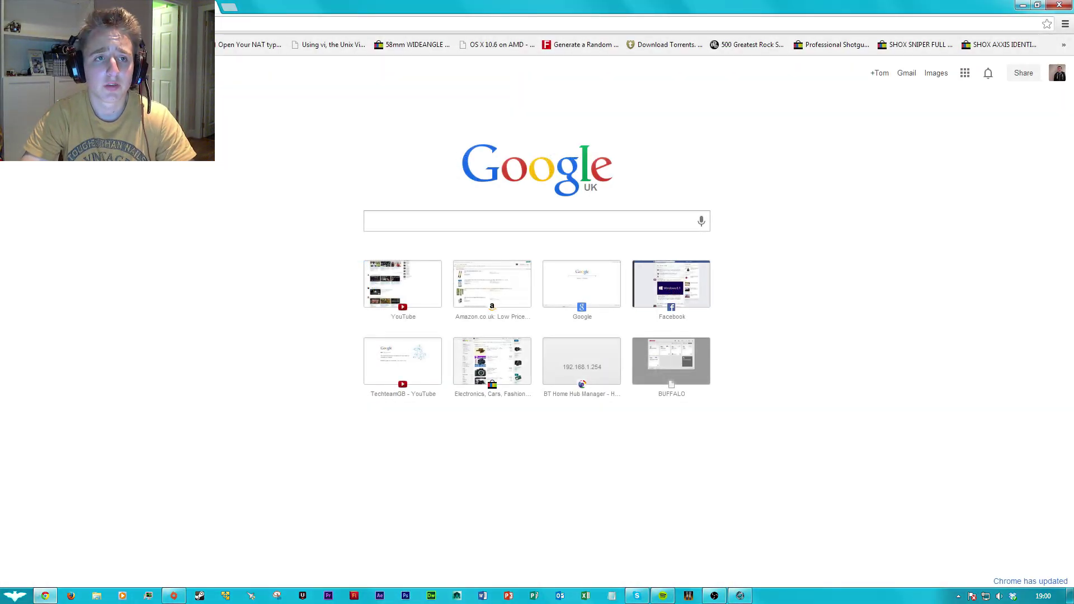
Enter 'buffalo' in the Chrome address bar to load the WebAccess page
{"action": "type", "text": "buffalo"}
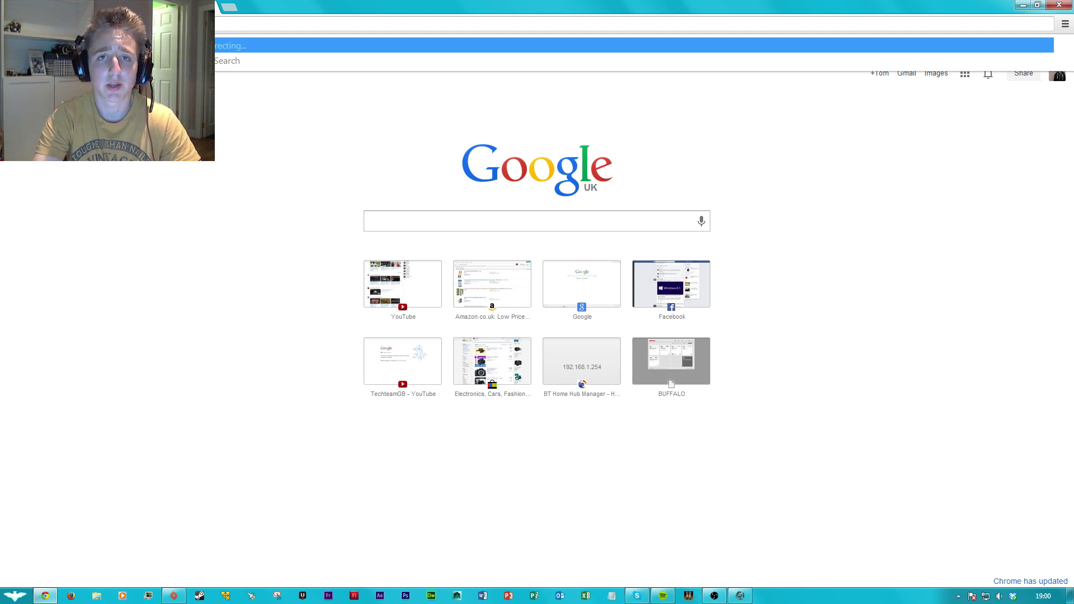
{"action": "key", "text": "Return"}
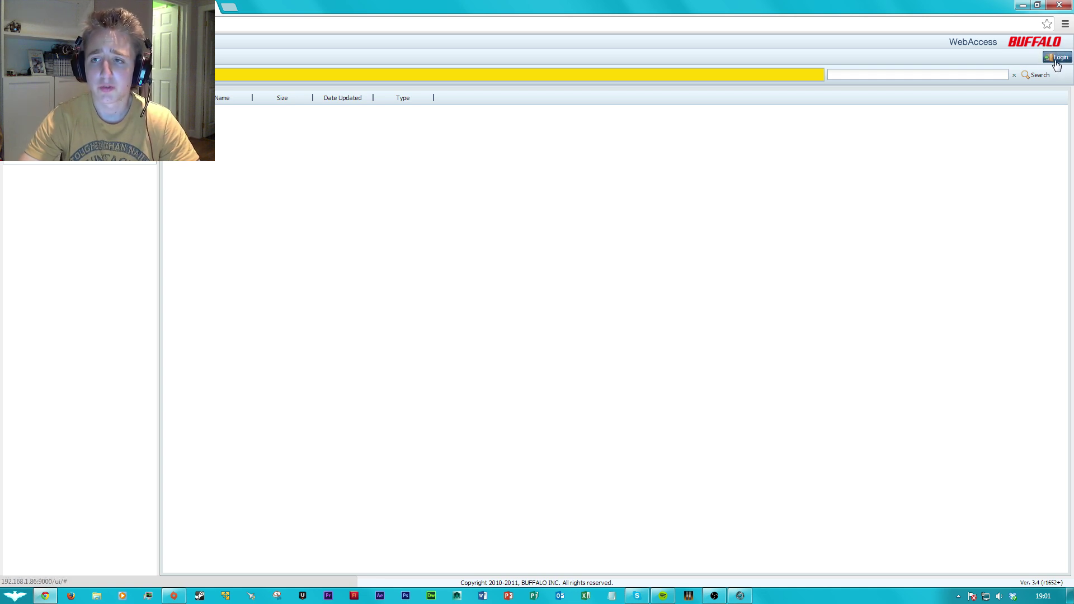
Sign in to Buffalo WebAccess with the user name and password
{"action": "left_click", "coordinate": [1057, 58]}
{"action": "left_click", "coordinate": [542, 295]}
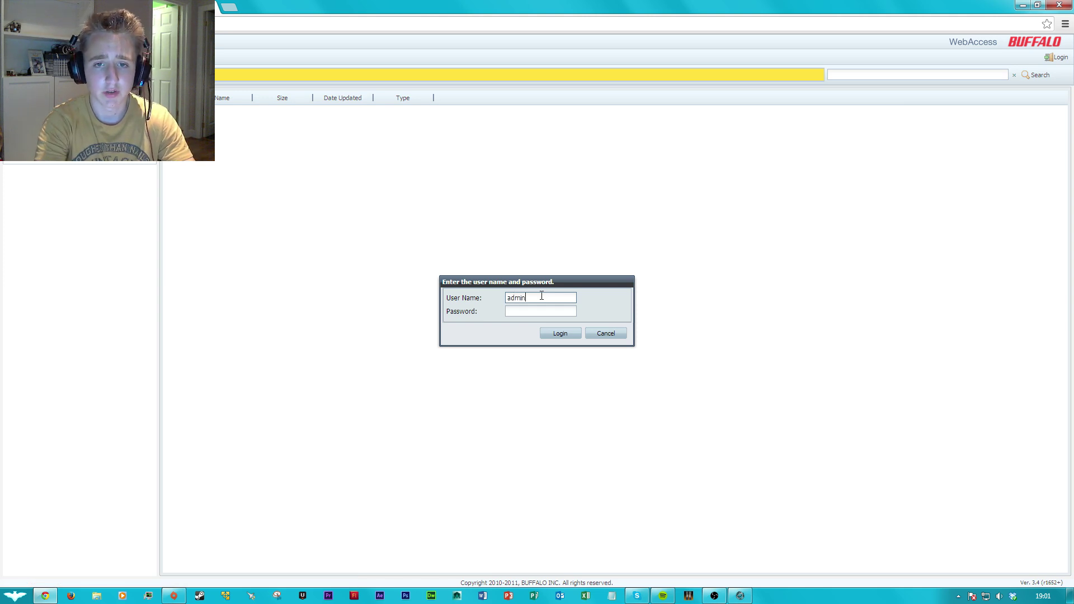
{"action": "key", "text": "Tab"}
{"action": "type", "text": "******"}
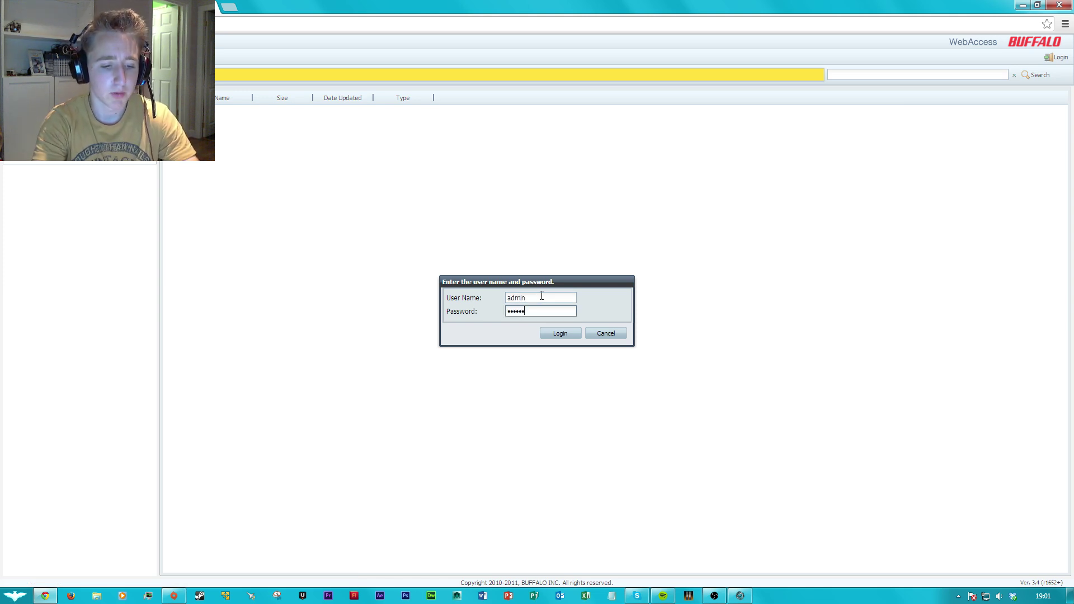
{"action": "type", "text": "***"}
{"action": "key", "text": "Return"}
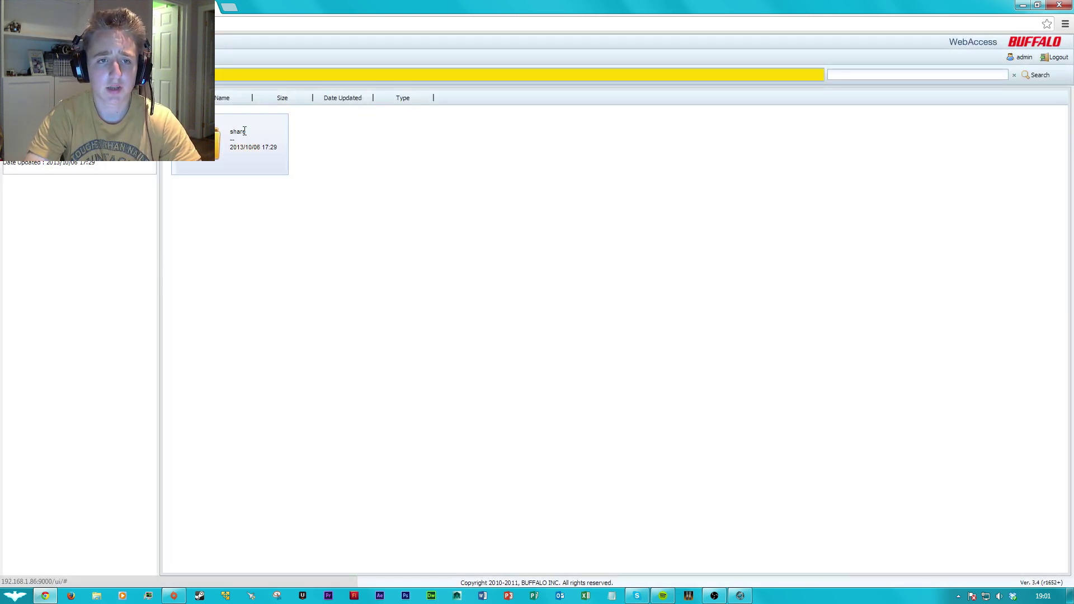
Open the share folder, then its Tom subfolder
{"action": "left_click", "coordinate": [245, 130]}
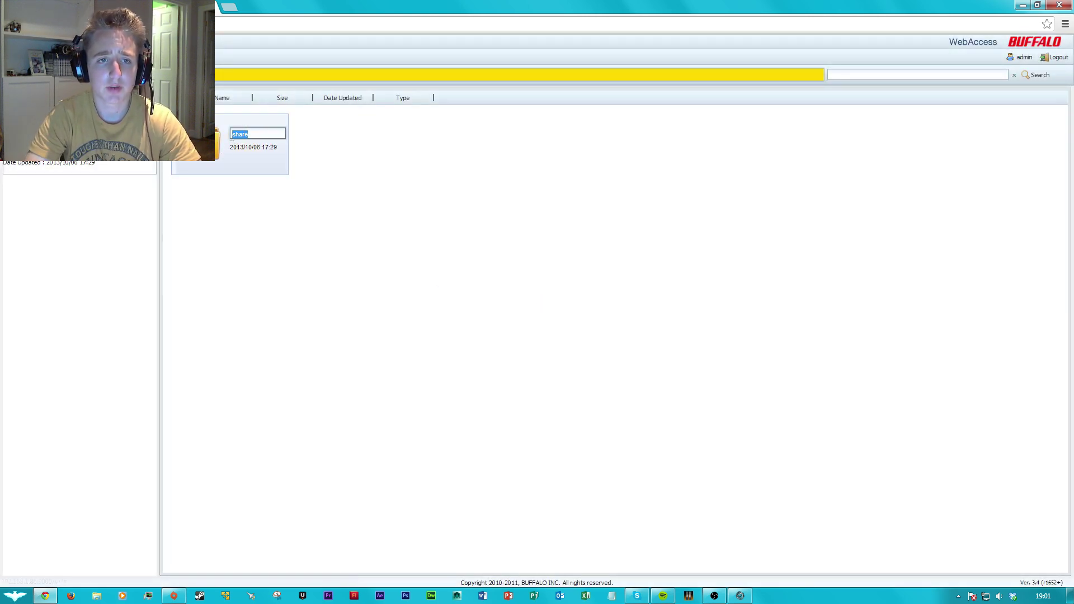
{"action": "left_click", "coordinate": [252, 187]}
{"action": "double_click", "coordinate": [252, 172]}
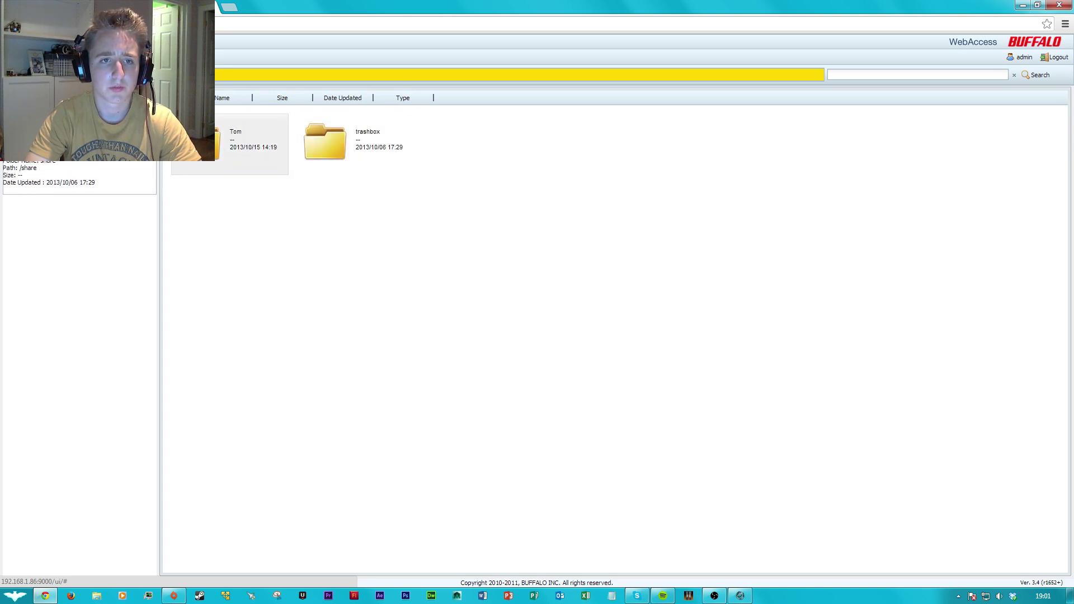
{"action": "double_click", "coordinate": [221, 172]}
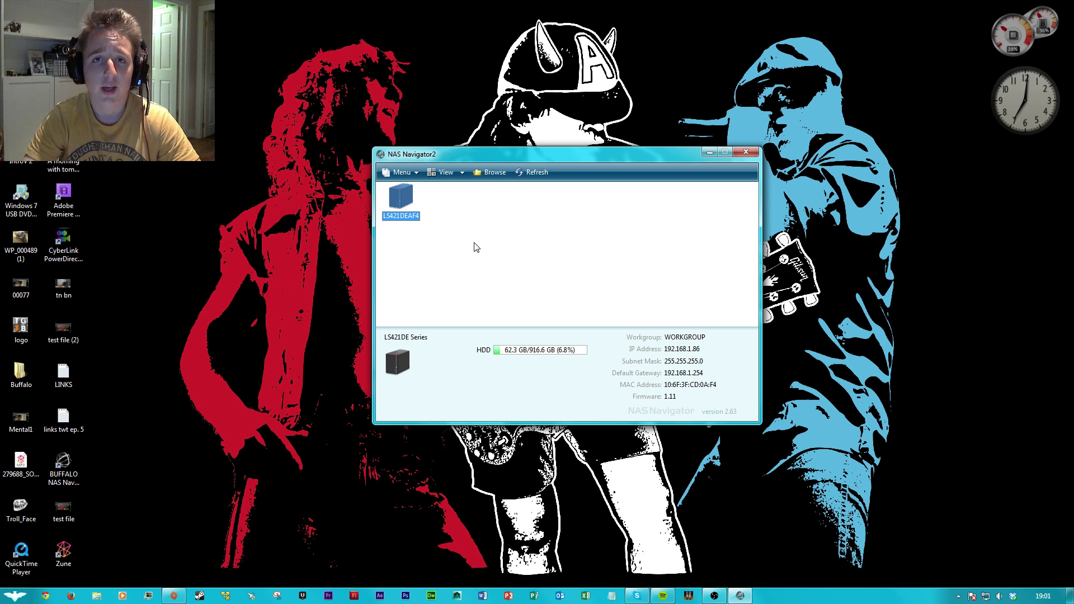
View the LS421DEAF4 unit's options without choosing one, then minimise NAS Navigator2
{"action": "mouse_move", "coordinate": [399, 222]}
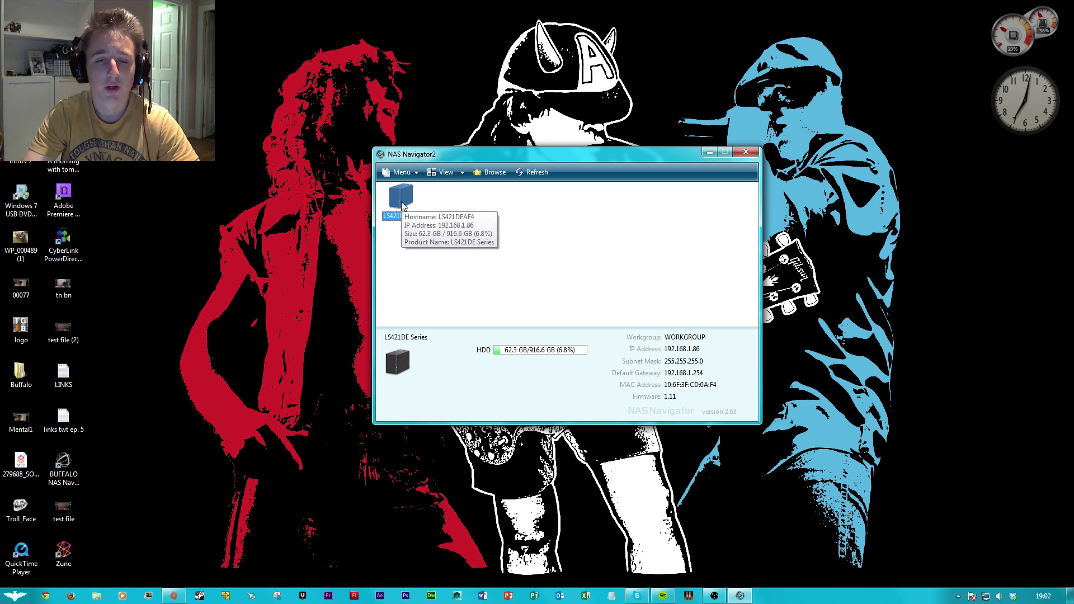
{"action": "right_click", "coordinate": [401, 204]}
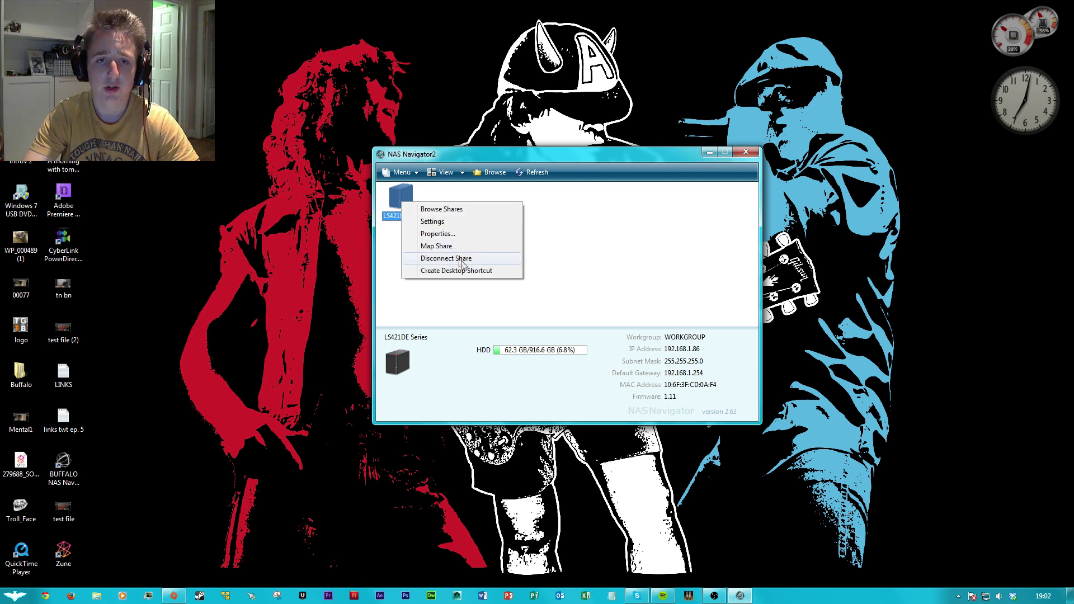
{"action": "left_click", "coordinate": [615, 269]}
{"action": "left_click", "coordinate": [709, 152]}
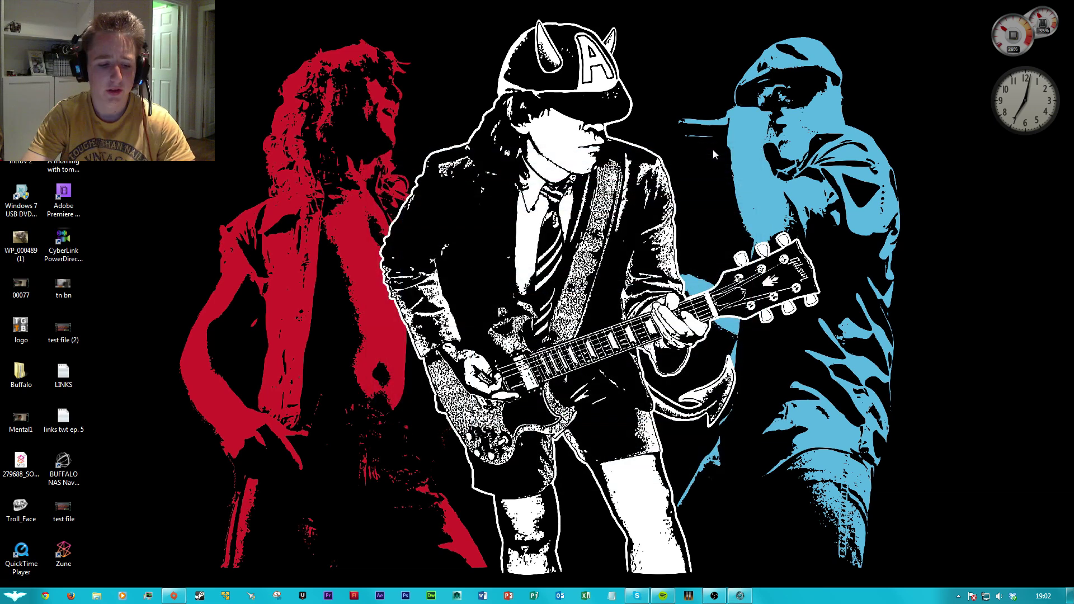
Copy the desktop test file into the Tom folder on Buffalo 421 (L:), showing copy details
{"action": "key", "text": "super+e"}
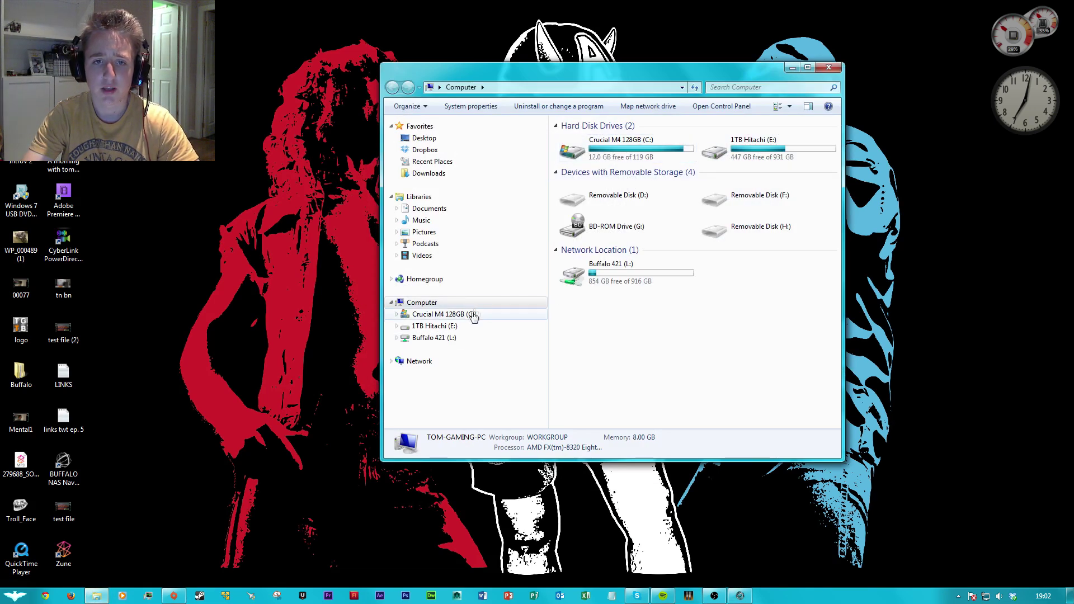
{"action": "double_click", "coordinate": [616, 277]}
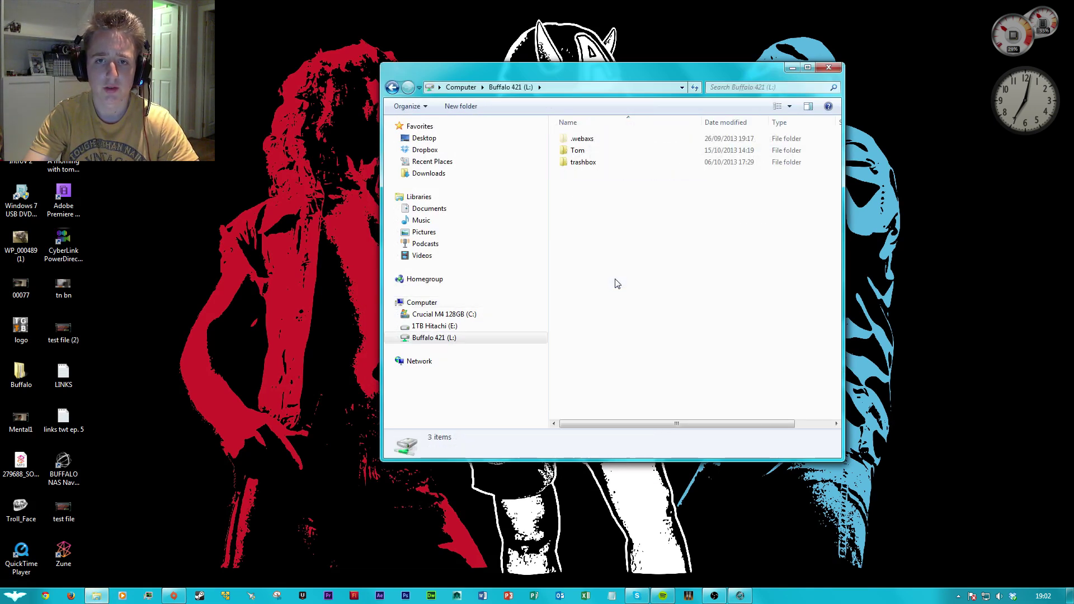
{"action": "double_click", "coordinate": [576, 150]}
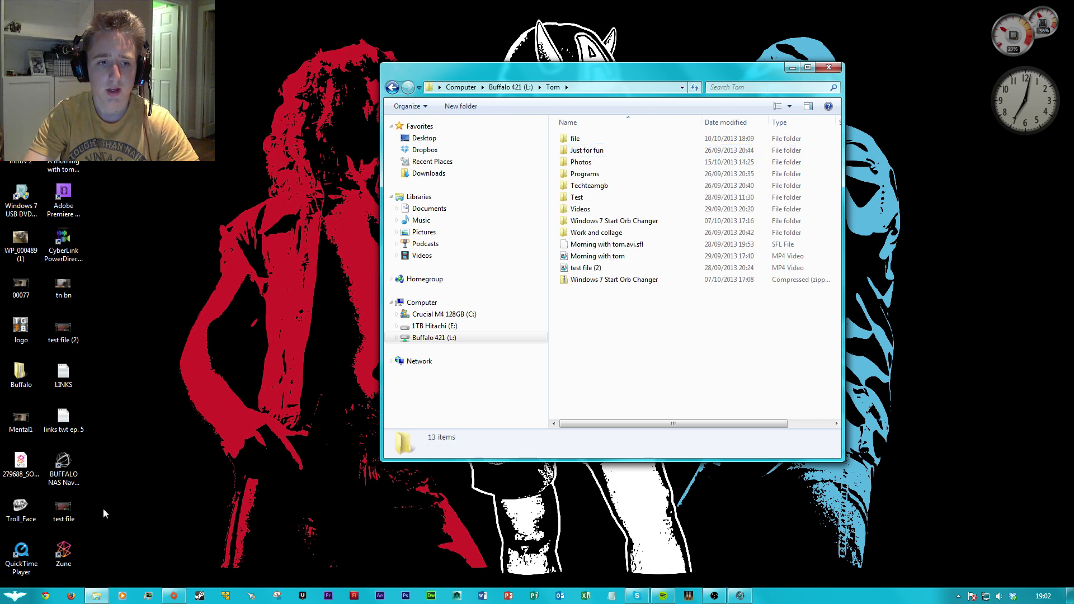
{"action": "left_click_drag", "start_coordinate": [67, 519], "coordinate": [729, 345]}
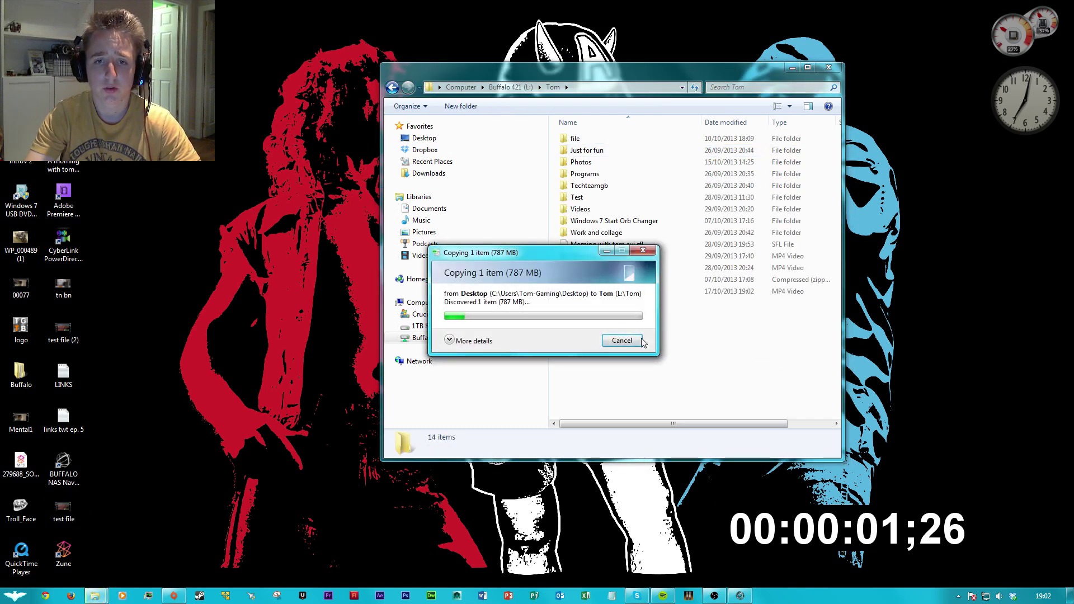
{"action": "left_click", "coordinate": [462, 342]}
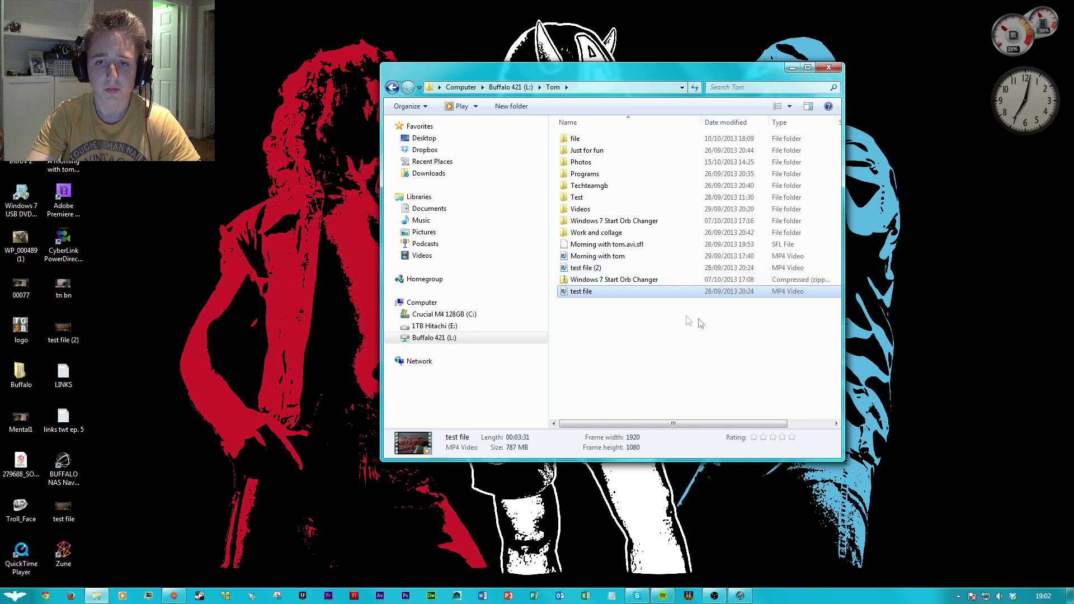
Copy test file from Tom back to the desktop, replacing the existing file, and show details
{"action": "left_click_drag", "start_coordinate": [709, 292], "coordinate": [266, 237]}
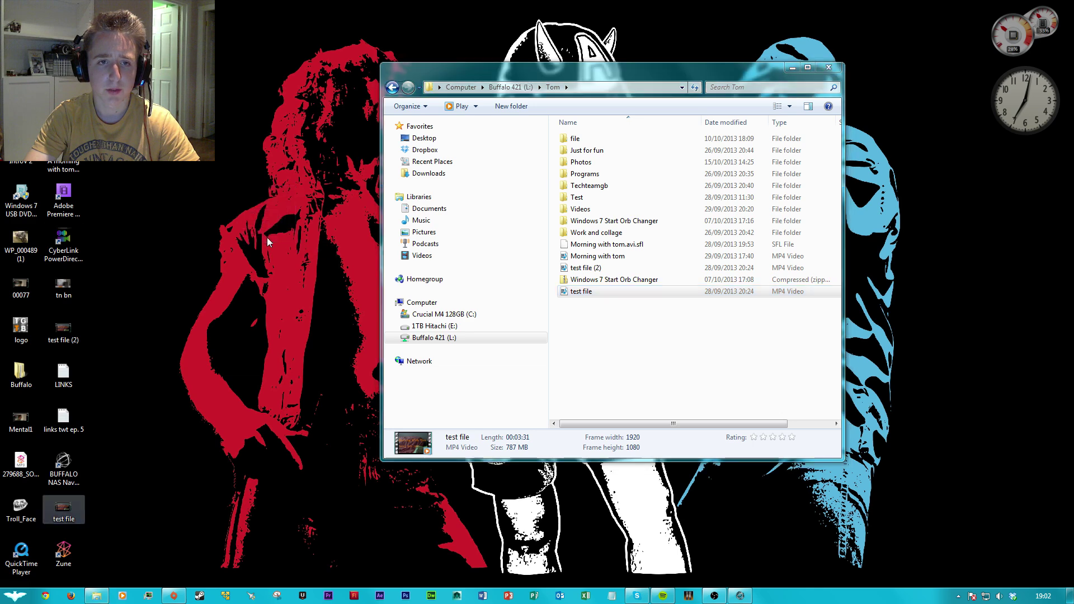
{"action": "left_click", "coordinate": [465, 253]}
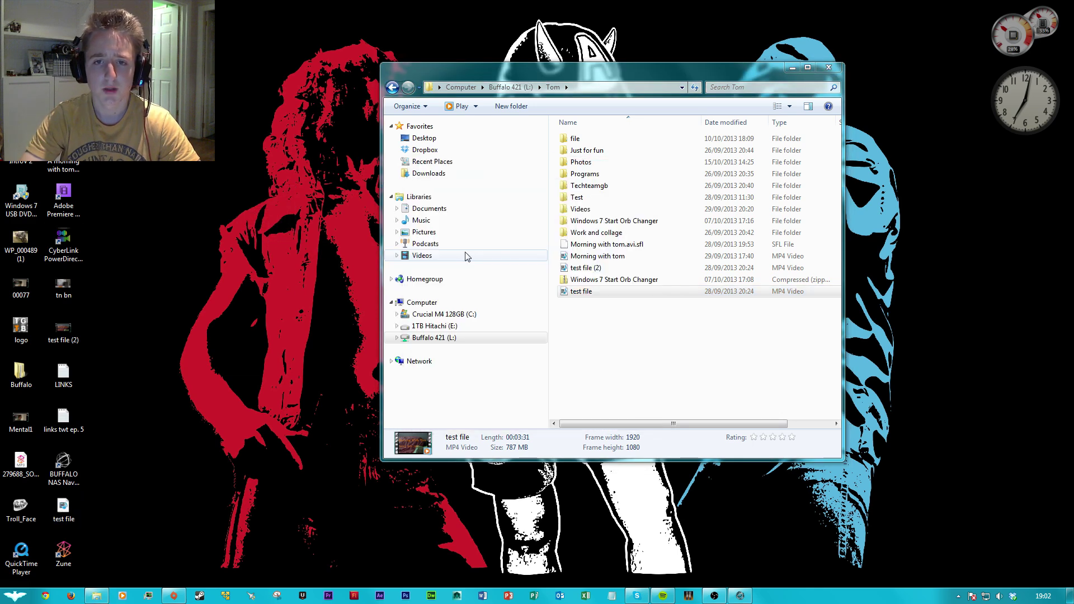
{"action": "left_click", "coordinate": [454, 340]}
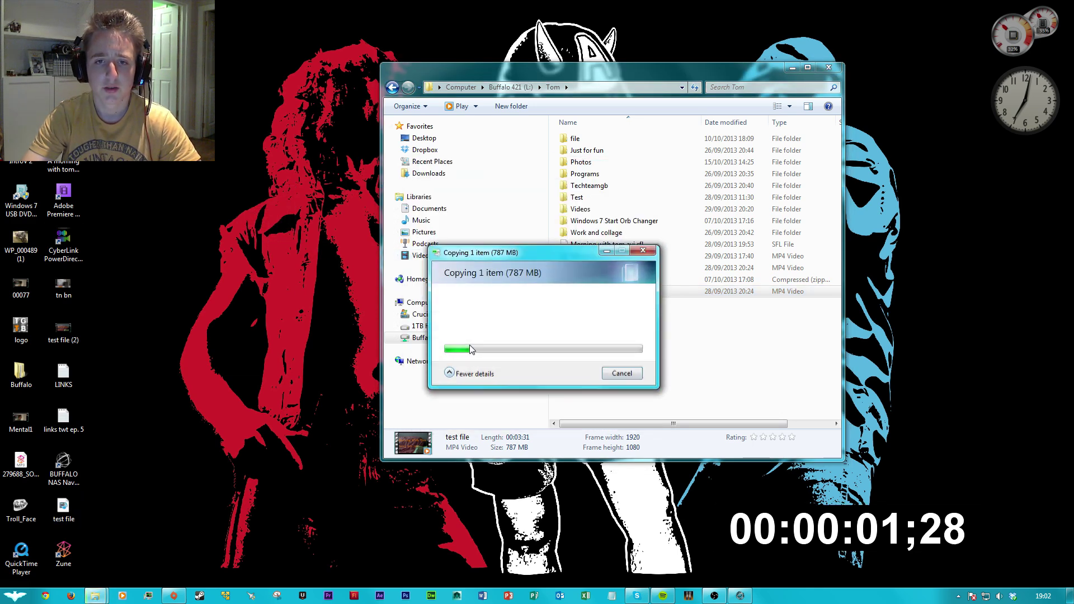